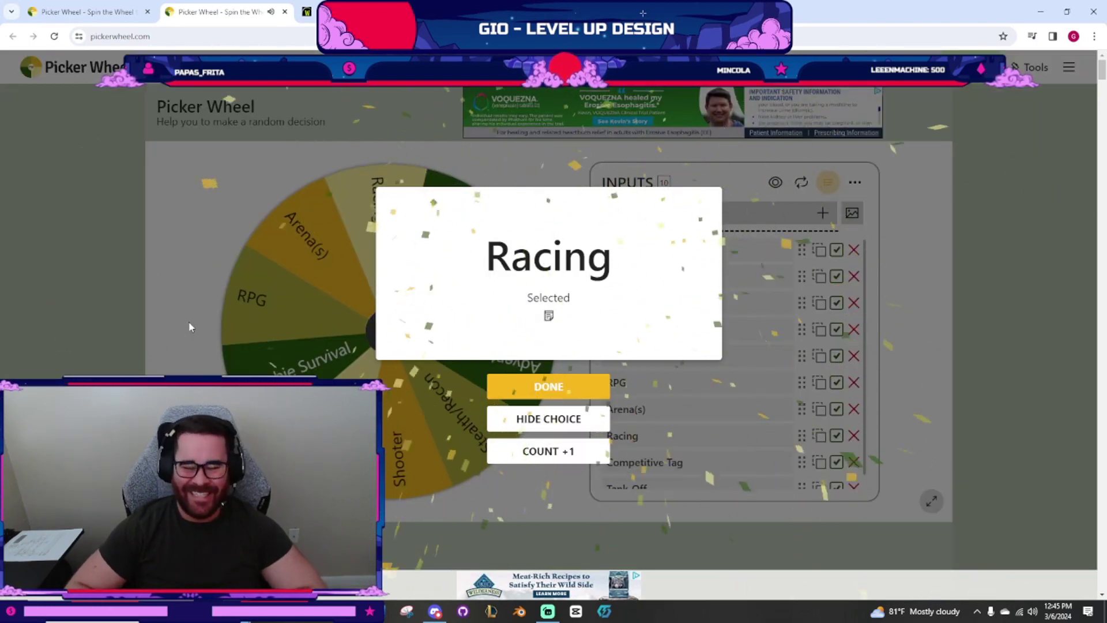
Spin the location wheel and the game genre wheel to choose the level's setting and genre.
{"action": "key", "text": "ctrl+shift+Tab"}
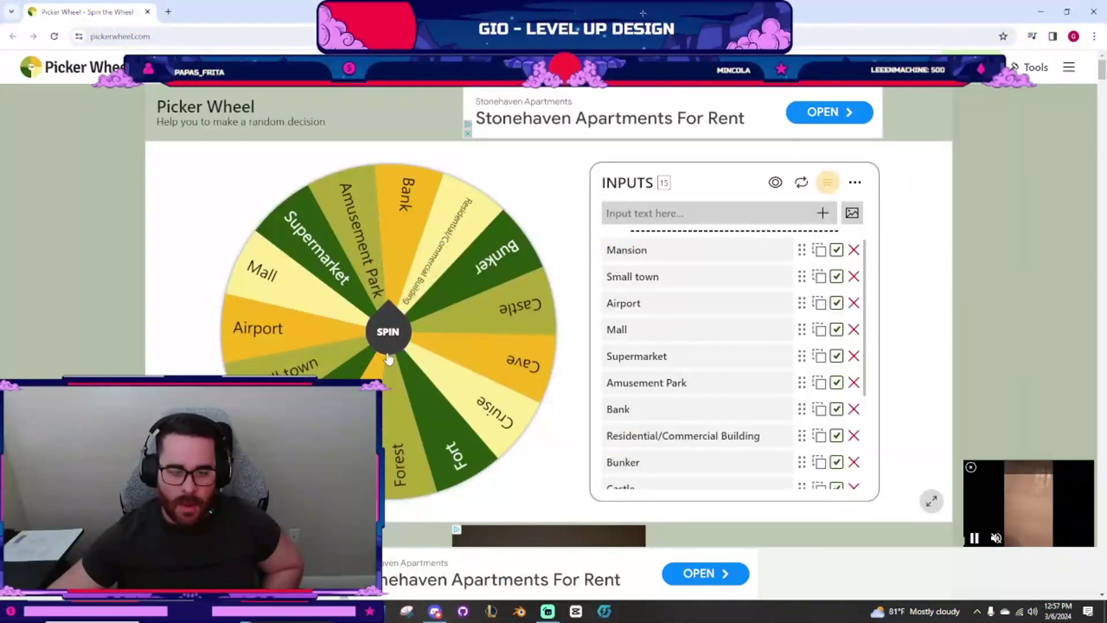
{"action": "left_click", "coordinate": [388, 355]}
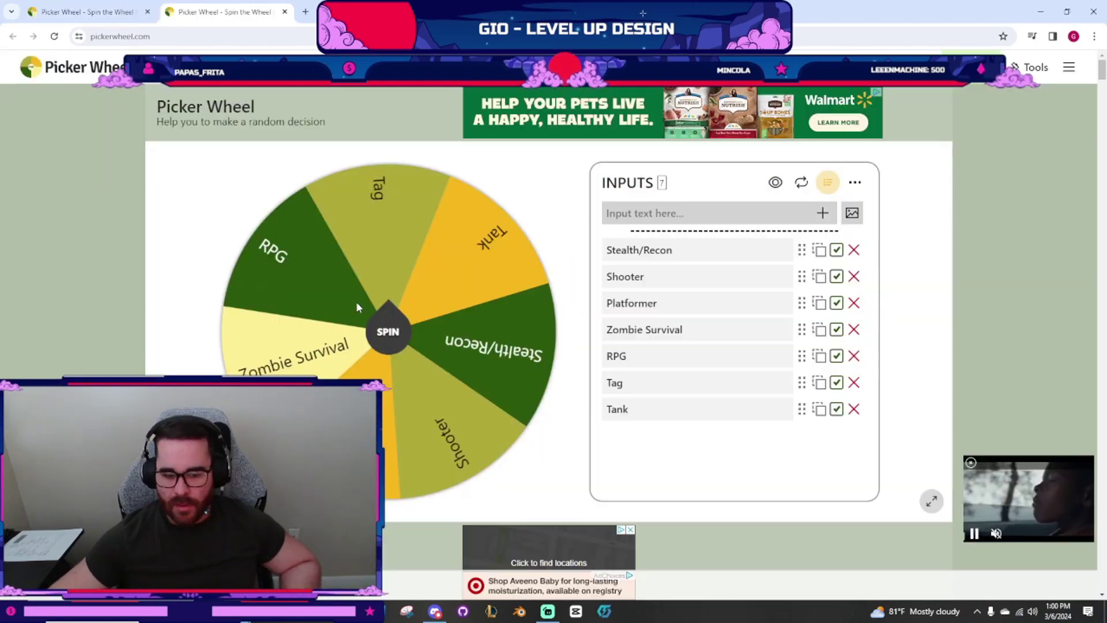
{"action": "left_click", "coordinate": [448, 342]}
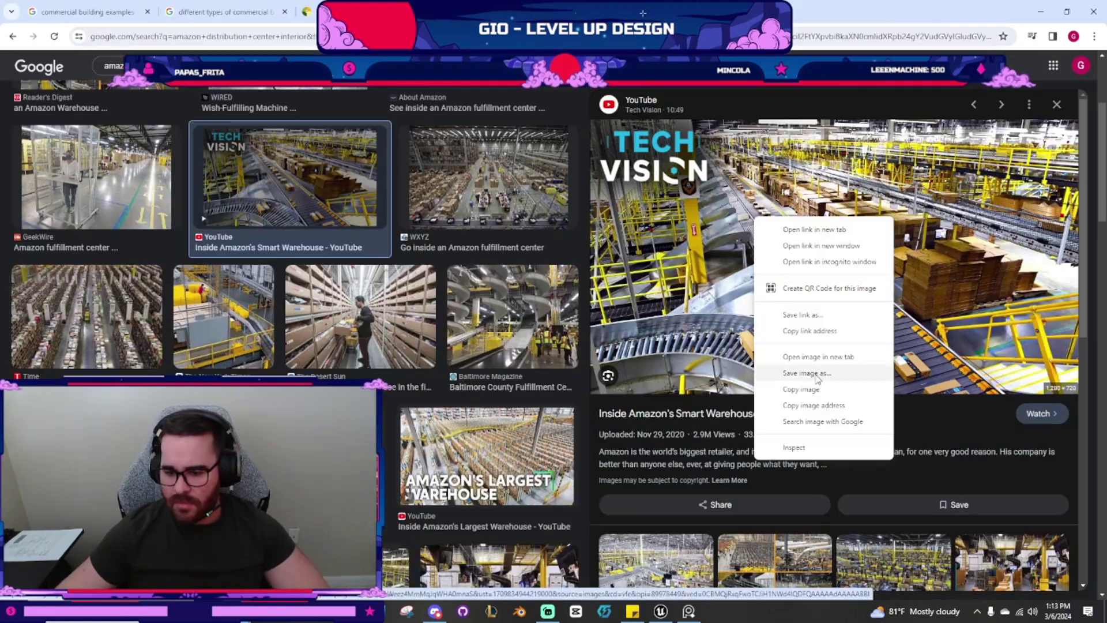
Browse the Amazon distribution center interior image results, previewing several warehouse photos as level reference.
{"action": "key", "text": "Escape"}
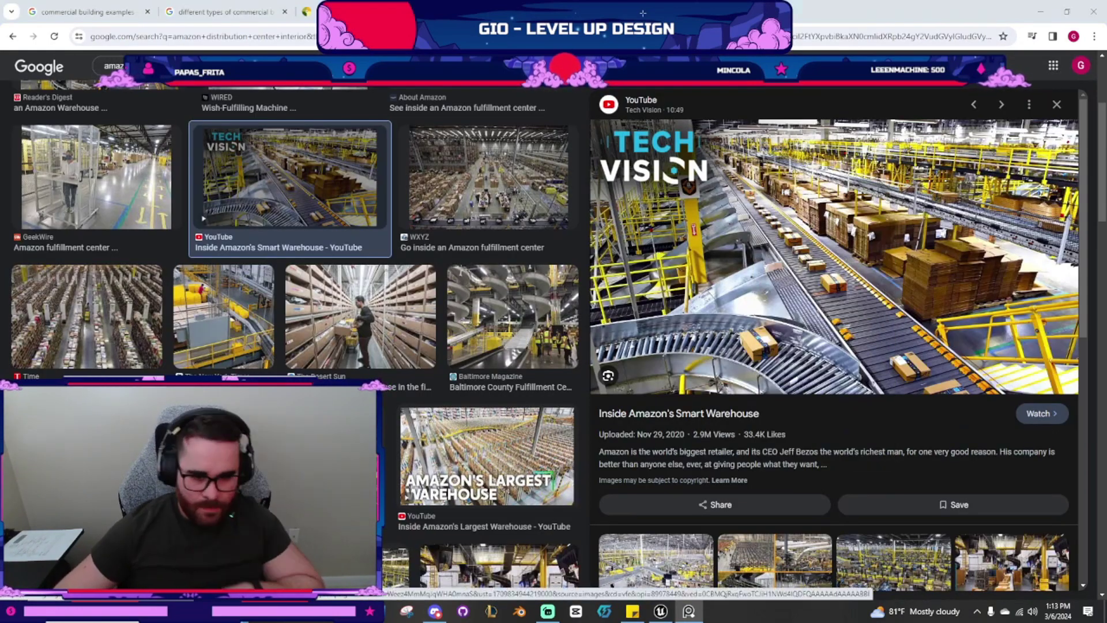
{"action": "scroll", "coordinate": [515, 230], "scroll_direction": "down", "scroll_amount": 3}
{"action": "left_click", "coordinate": [320, 349]}
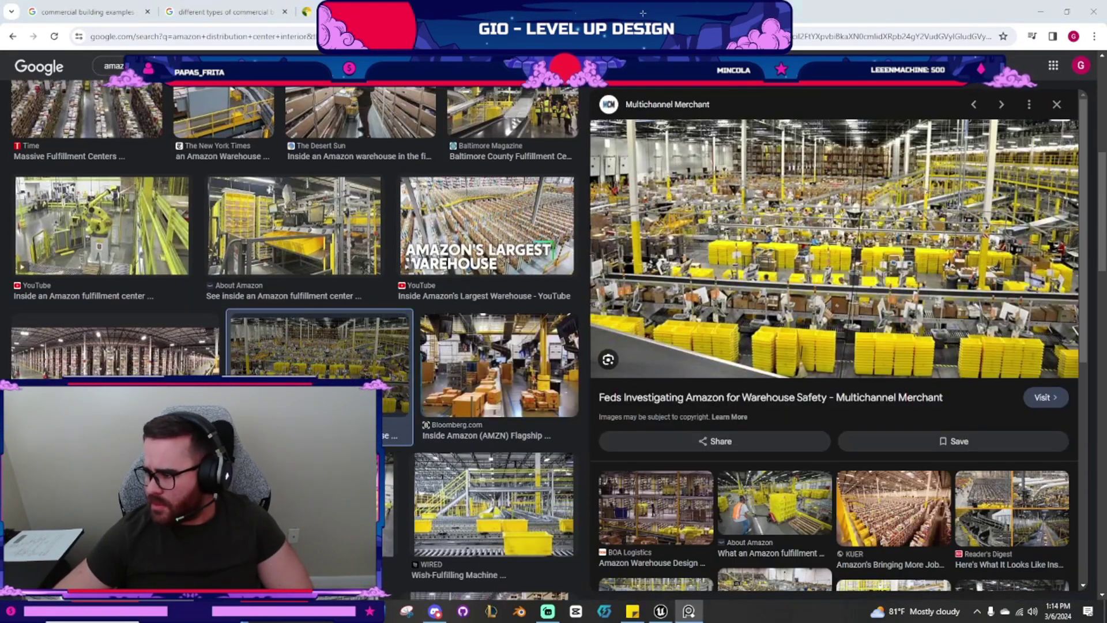
{"action": "scroll", "coordinate": [114, 234], "scroll_direction": "down", "scroll_amount": 5}
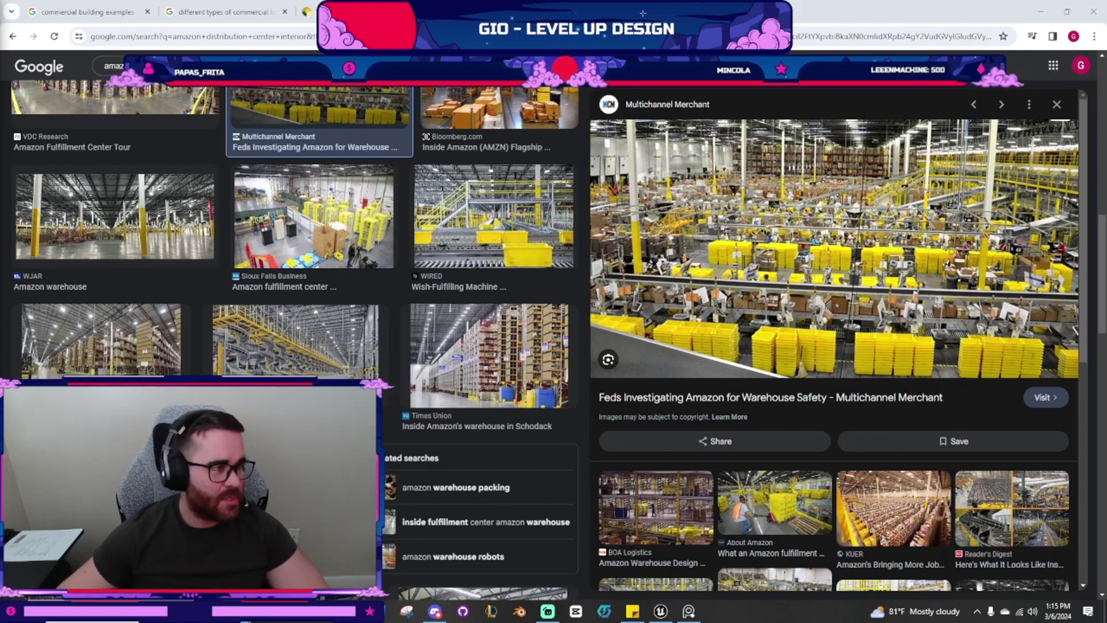
{"action": "scroll", "coordinate": [335, 230], "scroll_direction": "down", "scroll_amount": 4}
{"action": "left_click", "coordinate": [314, 372]}
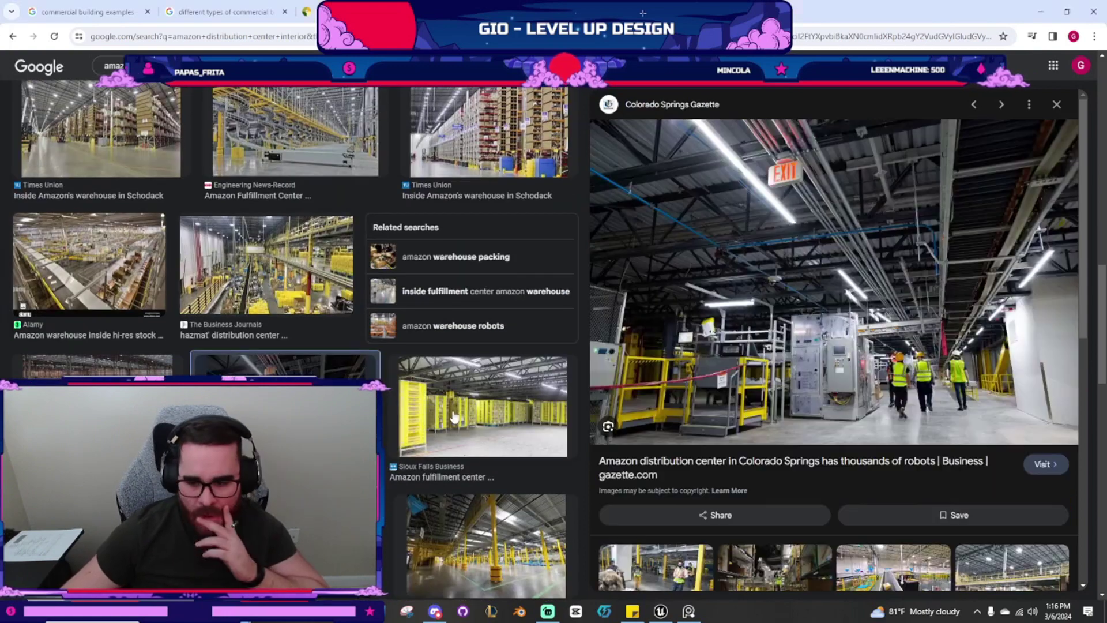
{"action": "scroll", "coordinate": [340, 230], "scroll_direction": "down", "scroll_amount": 4}
Reposition the Notepad asset notes so the sticky note with the game genre and location is uncovered.
{"action": "left_click_drag", "start_coordinate": [426, 99], "coordinate": [802, 85]}
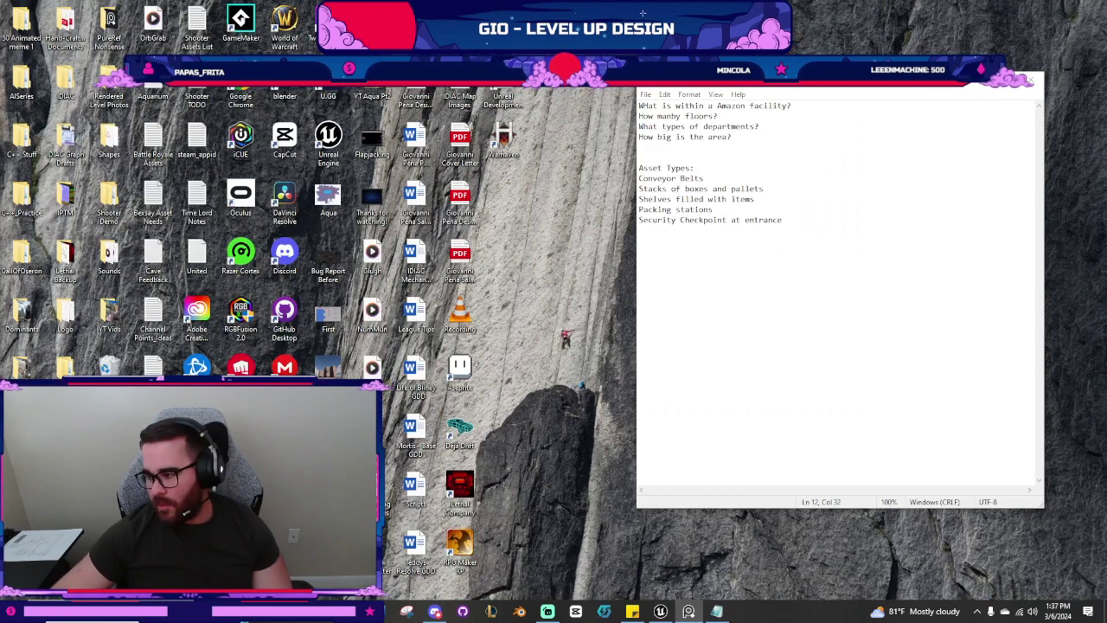
{"action": "left_click_drag", "start_coordinate": [840, 79], "coordinate": [550, 85]}
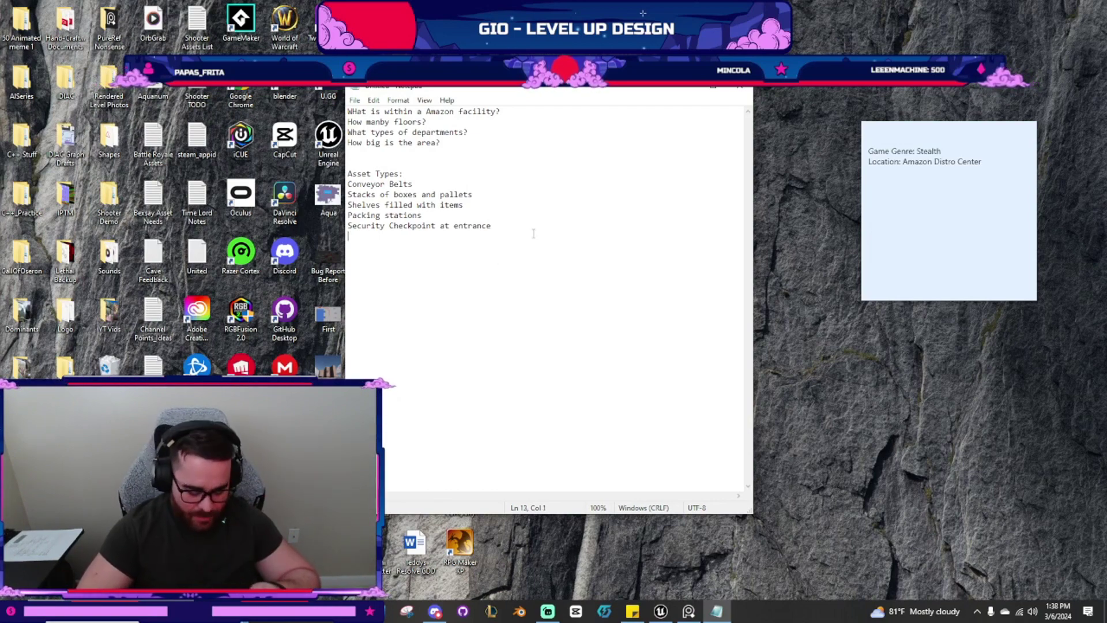
{"action": "left_click", "coordinate": [469, 146]}
{"action": "type", "text": "Sta"}
{"action": "key", "text": "BackSpace"}
{"action": "key", "text": "BackSpace"}
{"action": "key", "text": "BackSpace"}
Split the boxes-and-pallets entry under Asset Types into separate lines "Stacks of boxes" and "Stacks of pallets".
{"action": "left_click", "coordinate": [483, 196]}
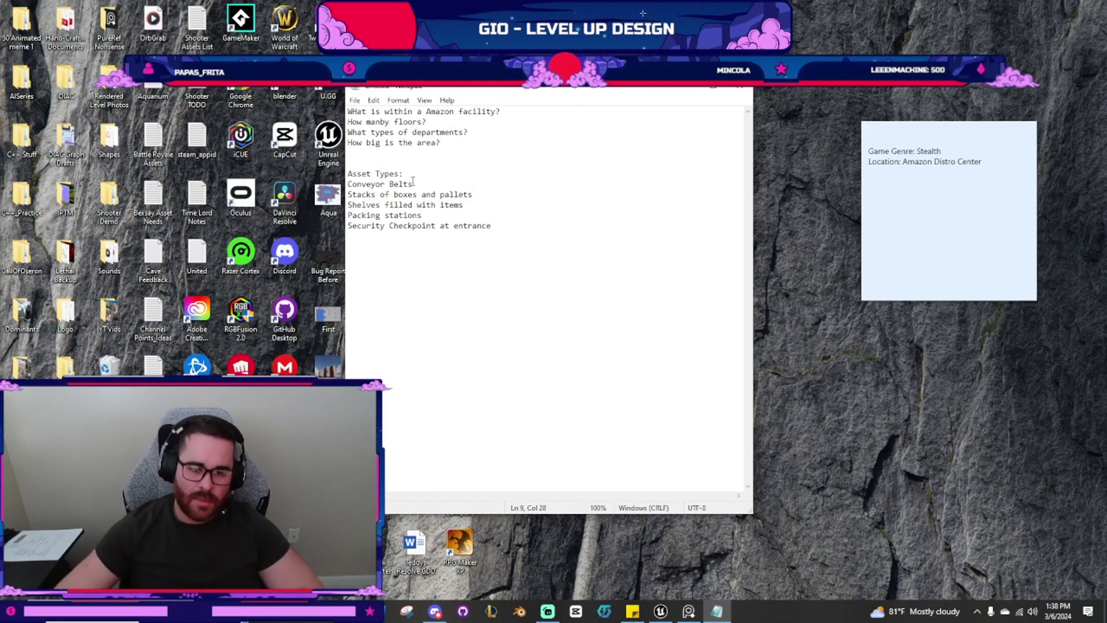
{"action": "key", "text": "shift+Home"}
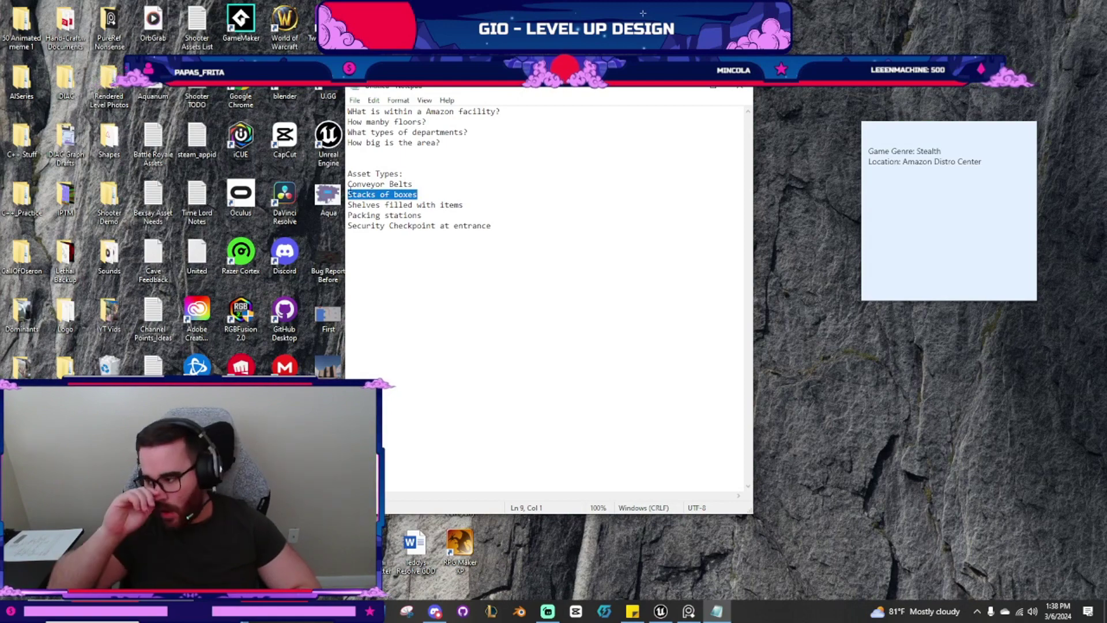
{"action": "key", "text": "ctrl+c"}
{"action": "left_click", "coordinate": [440, 190]}
{"action": "key", "text": "Return"}
{"action": "key", "text": "ctrl+v"}
{"action": "key", "text": "BackSpace"}
{"action": "key", "text": "BackSpace"}
{"action": "key", "text": "BackSpace"}
{"action": "key", "text": "BackSpace"}
{"action": "key", "text": "BackSpace"}
{"action": "type", "text": "pallets"}
Add another asset line beginning "Stacks of yellow" below the pallets entry.
{"action": "key", "text": "Return"}
{"action": "key", "text": "ctrl+v"}
{"action": "key", "text": "BackSpace"}
{"action": "key", "text": "BackSpace"}
{"action": "key", "text": "BackSpace"}
{"action": "key", "text": "BackSpace"}
{"action": "key", "text": "BackSpace"}
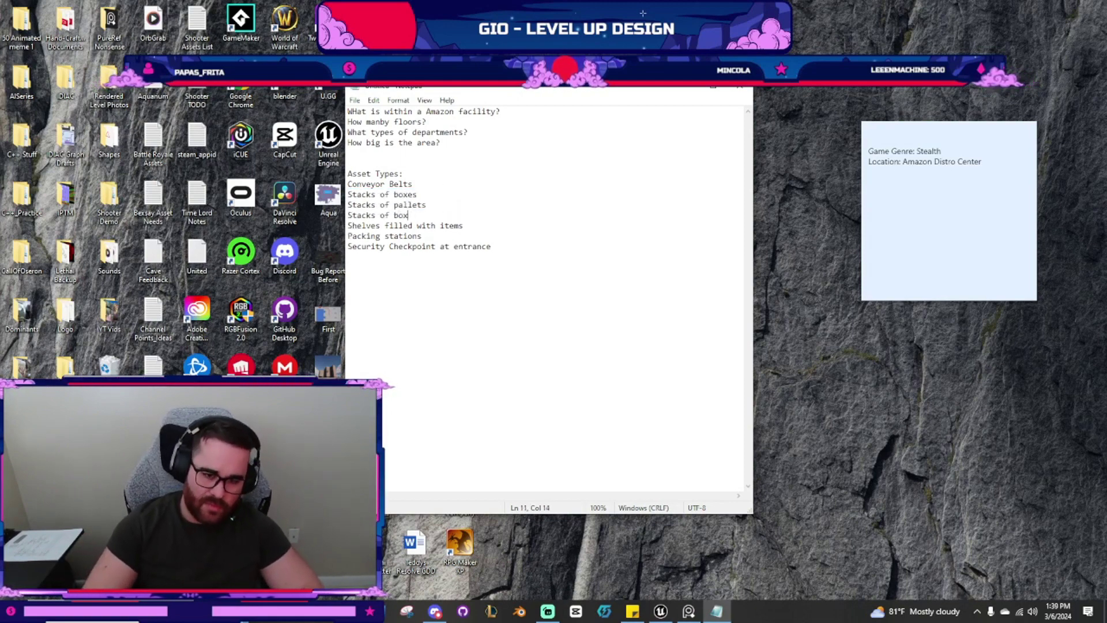
{"action": "type", "text": "yellow"}
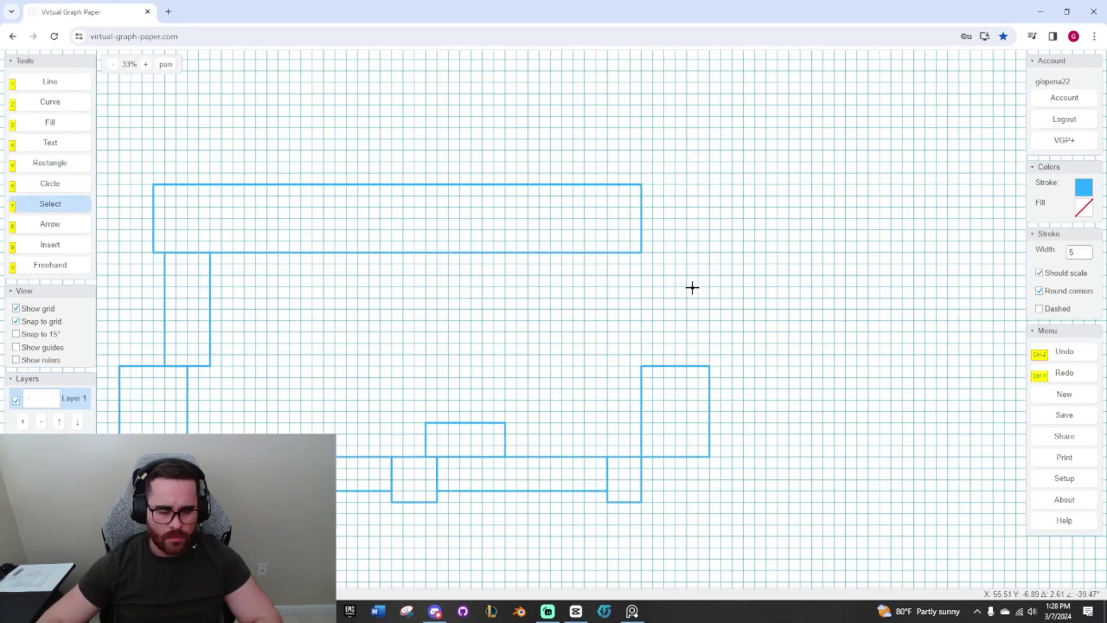
Delete the wider of the two overlapping rectangles at the building's lower-right corner and set the narrower one's stroke width to 10.
{"action": "middle_click_drag", "start_coordinate": [692, 287], "coordinate": [608, 294]}
{"action": "scroll", "coordinate": [531, 420], "scroll_direction": "up", "scroll_amount": 2}
{"action": "key", "text": "7"}
{"action": "left_click", "coordinate": [624, 339]}
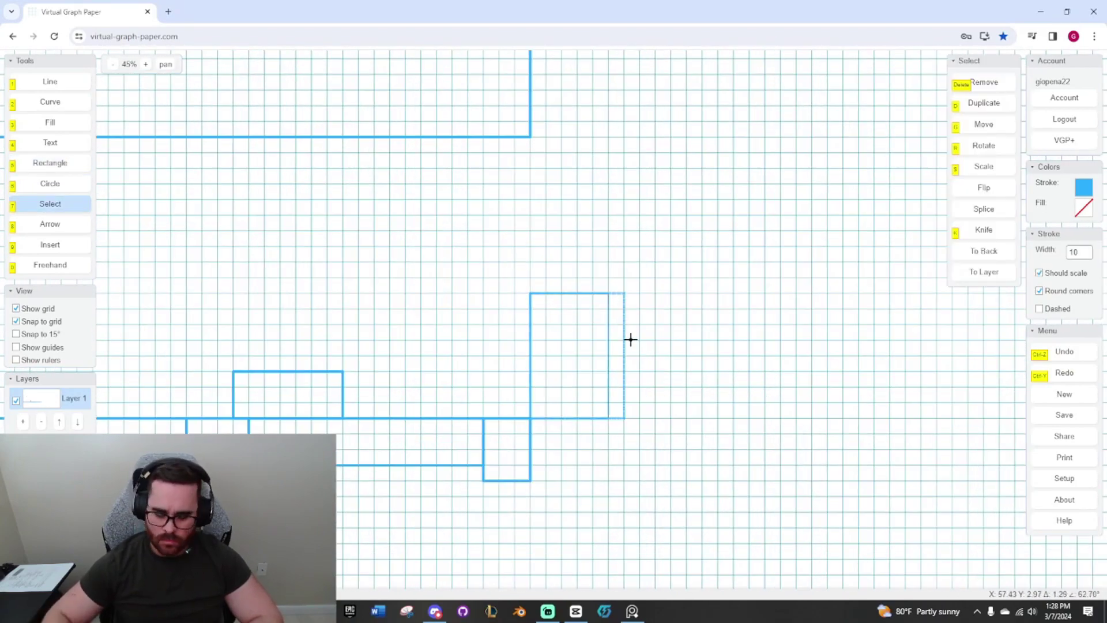
{"action": "key", "text": "Delete"}
{"action": "left_click", "coordinate": [609, 340]}
{"action": "double_click", "coordinate": [1076, 252]}
{"action": "type", "text": "10"}
Move the narrow rectangle clear of the building's right side and draw a wider rectangle of the same height across it.
{"action": "scroll", "coordinate": [778, 223], "scroll_direction": "down", "scroll_amount": 1}
{"action": "left_click_drag", "start_coordinate": [745, 180], "coordinate": [508, 333]}
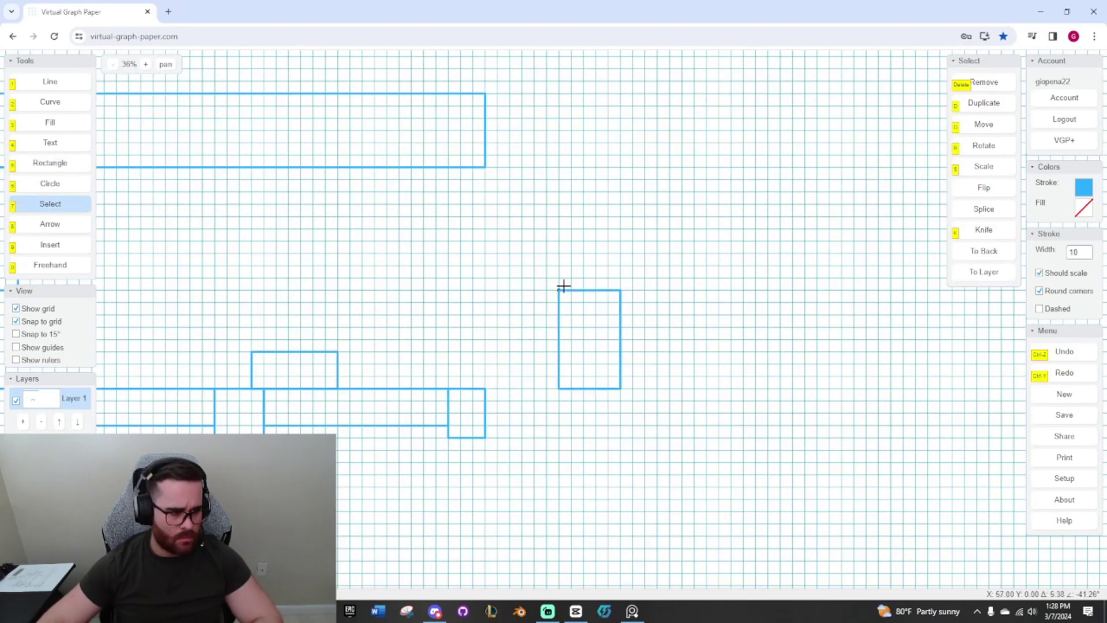
{"action": "middle_click_drag", "start_coordinate": [563, 286], "coordinate": [617, 278]}
{"action": "key", "text": "5"}
{"action": "left_click_drag", "start_coordinate": [551, 380], "coordinate": [673, 282]}
{"action": "left_click", "coordinate": [50, 204]}
{"action": "scroll", "coordinate": [660, 276], "scroll_direction": "down", "scroll_amount": 2}
{"action": "middle_click_drag", "start_coordinate": [618, 162], "coordinate": [593, 218]}
{"action": "scroll", "coordinate": [628, 311], "scroll_direction": "up", "scroll_amount": 3}
{"action": "left_click", "coordinate": [50, 163]}
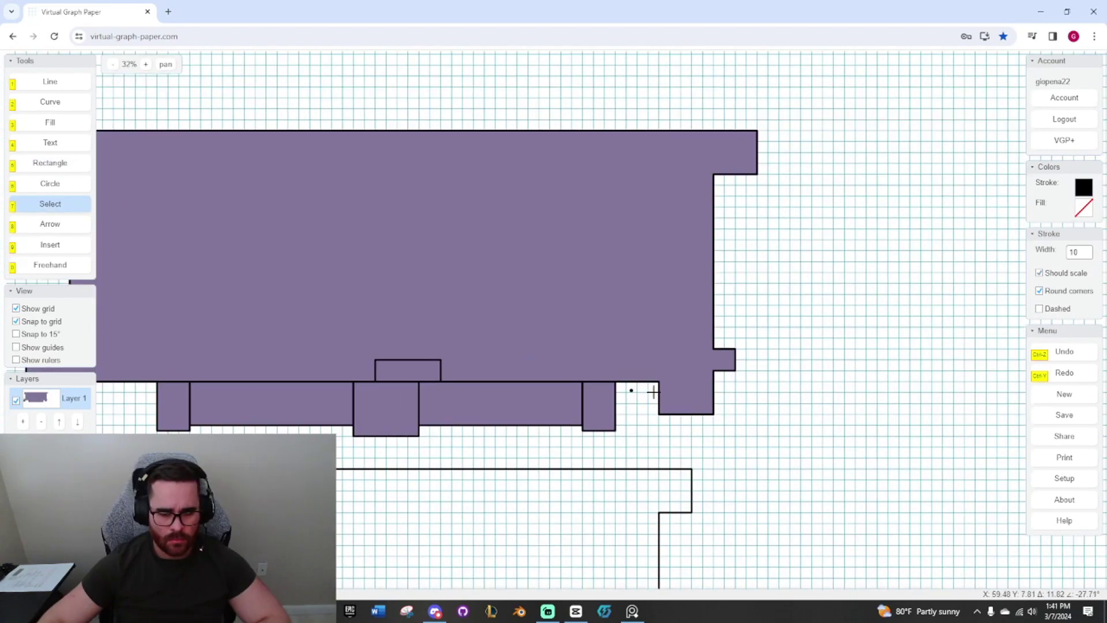
Examine the filled floor plan's outline, its front entrance section and the empty outline beneath it.
{"action": "scroll", "coordinate": [638, 390], "scroll_direction": "up", "scroll_amount": 1}
{"action": "scroll", "coordinate": [698, 285], "scroll_direction": "down", "scroll_amount": 1}
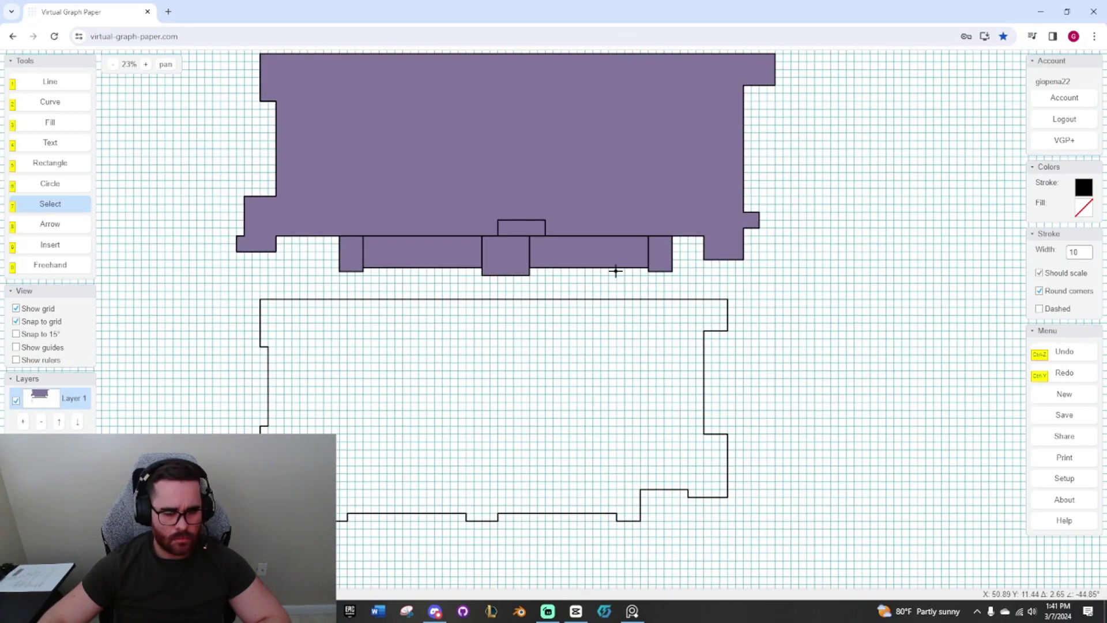
{"action": "scroll", "coordinate": [615, 267], "scroll_direction": "up", "scroll_amount": 1}
{"action": "middle_click_drag", "start_coordinate": [488, 304], "coordinate": [721, 395]}
{"action": "scroll", "coordinate": [764, 341], "scroll_direction": "up", "scroll_amount": 1}
{"action": "middle_click_drag", "start_coordinate": [764, 341], "coordinate": [517, 331]}
{"action": "middle_click_drag", "start_coordinate": [520, 237], "coordinate": [526, 297]}
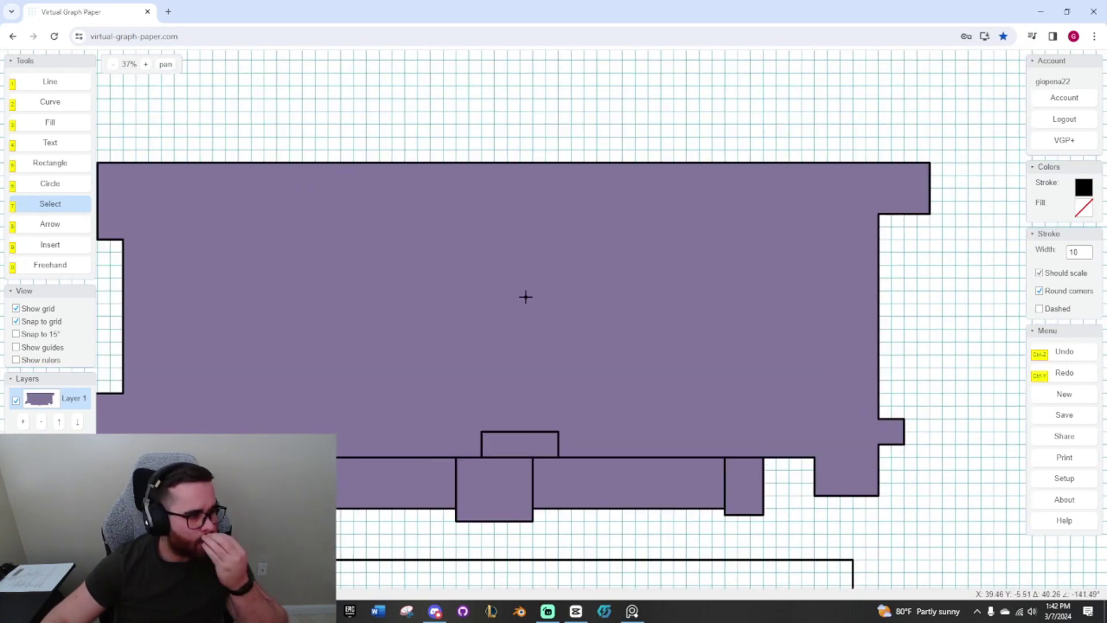
{"action": "mouse_move", "coordinate": [609, 298]}
{"action": "middle_mouse_down"}
{"action": "mouse_move", "coordinate": [612, 284]}
{"action": "mouse_move", "coordinate": [554, 217]}
{"action": "middle_mouse_up"}
{"action": "mouse_move", "coordinate": [464, 368]}
{"action": "middle_mouse_down"}
{"action": "mouse_move", "coordinate": [551, 310]}
{"action": "mouse_move", "coordinate": [479, 296]}
{"action": "middle_mouse_up"}
{"action": "scroll", "coordinate": [479, 295], "scroll_direction": "up", "scroll_amount": 1}
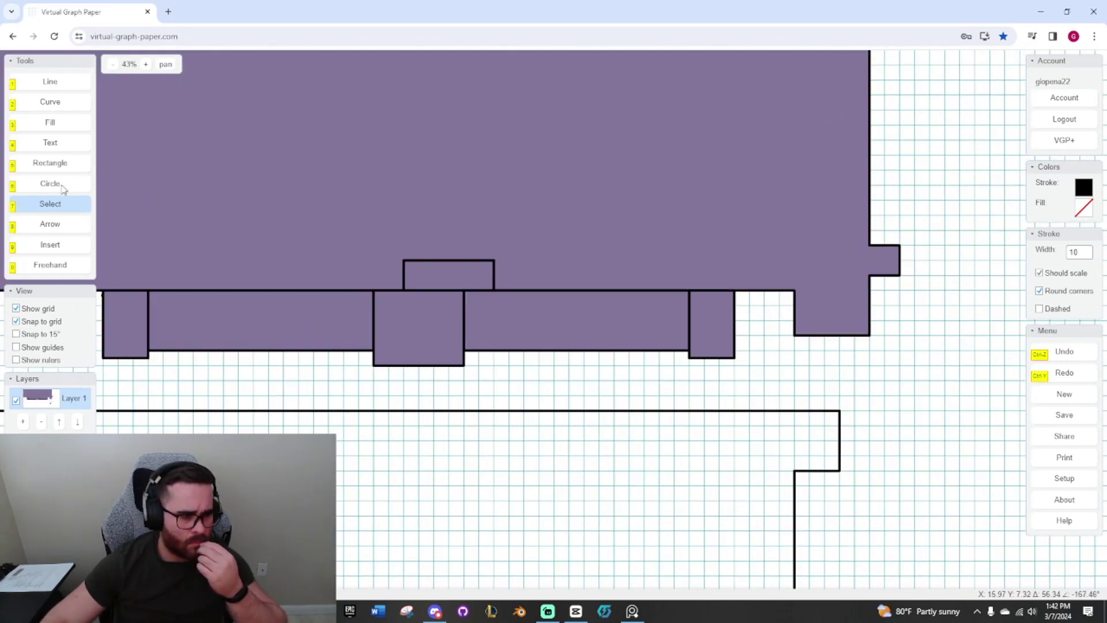
Draw a one-cell square directly below the front wall of the entrance block.
{"action": "left_click", "coordinate": [50, 163]}
{"action": "scroll", "coordinate": [410, 373], "scroll_direction": "up", "scroll_amount": 5}
{"action": "left_click_drag", "start_coordinate": [364, 357], "coordinate": [395, 388]}
Give the small square below the entrance a white stroke and a black fill.
{"action": "left_click", "coordinate": [69, 203]}
{"action": "left_click", "coordinate": [379, 387]}
{"action": "left_click", "coordinate": [1084, 187]}
{"action": "left_click", "coordinate": [1072, 219]}
{"action": "left_click", "coordinate": [1084, 208]}
{"action": "left_click", "coordinate": [939, 230]}
{"action": "left_click", "coordinate": [642, 376]}
{"action": "left_click", "coordinate": [379, 374]}
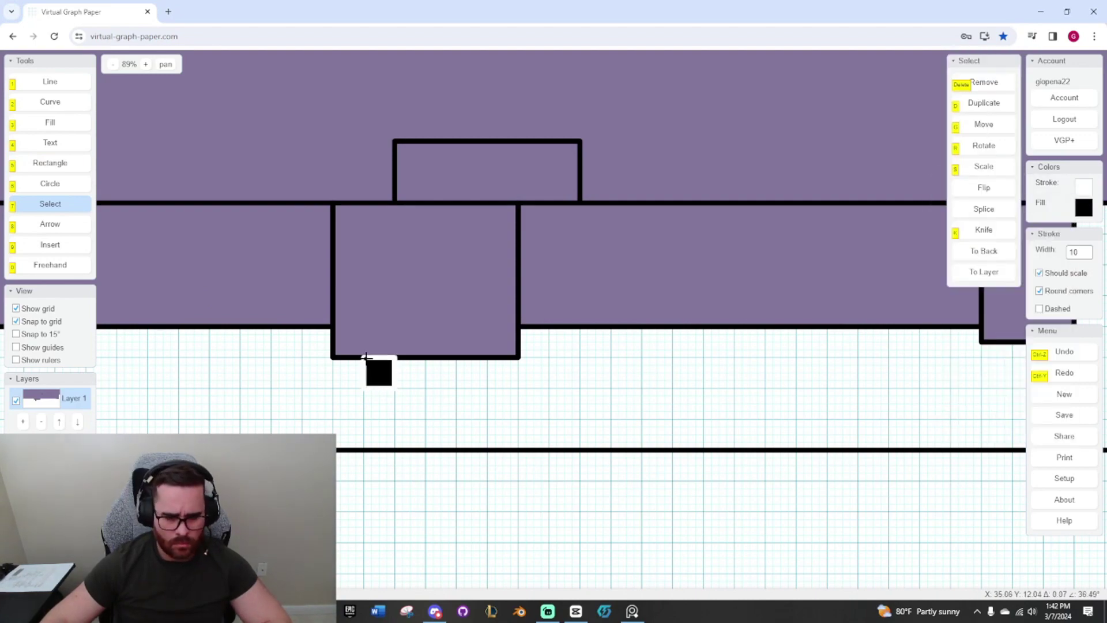
Reposition the black square and place two copies at two-cell intervals to make three along the entrance's front wall.
{"action": "left_click_drag", "start_coordinate": [332, 362], "coordinate": [461, 395]}
{"action": "key", "text": "g"}
{"action": "left_click", "coordinate": [379, 357]}
{"action": "scroll", "coordinate": [393, 456], "scroll_direction": "up", "scroll_amount": 5}
{"action": "left_click", "coordinate": [321, 296]}
{"action": "left_click", "coordinate": [519, 296]}
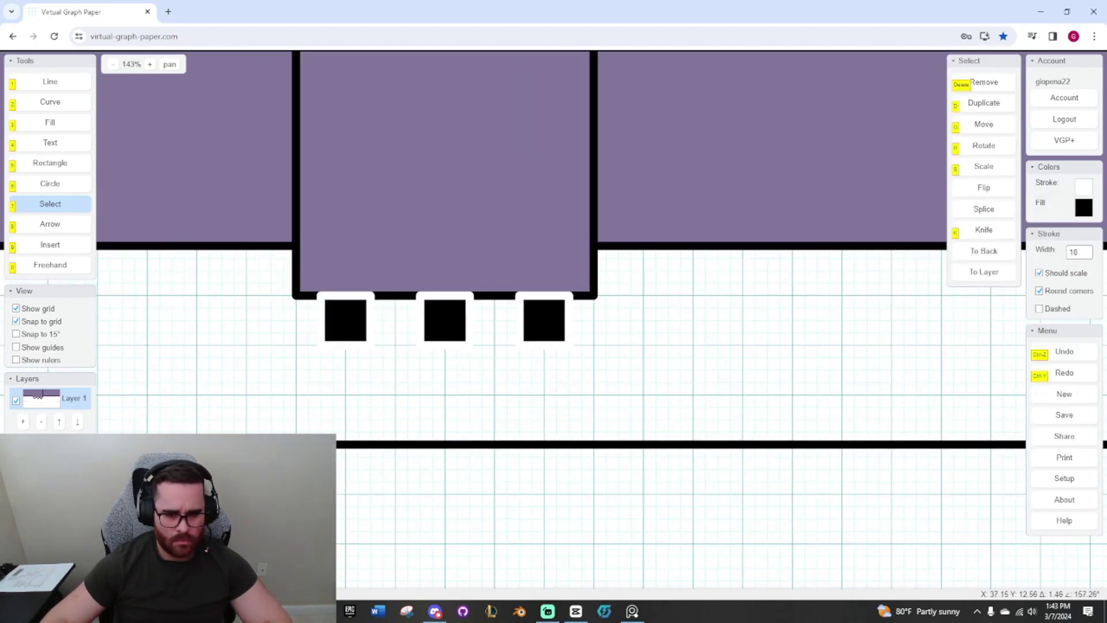
{"action": "left_click", "coordinate": [452, 324]}
{"action": "key", "text": "g"}
{"action": "left_click", "coordinate": [424, 297]}
Shift the three entrance squares together slightly with grid snapping turned off, and turn snapping back on.
{"action": "scroll", "coordinate": [425, 297], "scroll_direction": "down", "scroll_amount": 5}
{"action": "left_click_drag", "start_coordinate": [542, 307], "coordinate": [346, 392]}
{"action": "middle_click_drag", "start_coordinate": [346, 392], "coordinate": [350, 435]}
{"action": "scroll", "coordinate": [351, 435], "scroll_direction": "up", "scroll_amount": 3}
{"action": "left_click", "coordinate": [17, 321]}
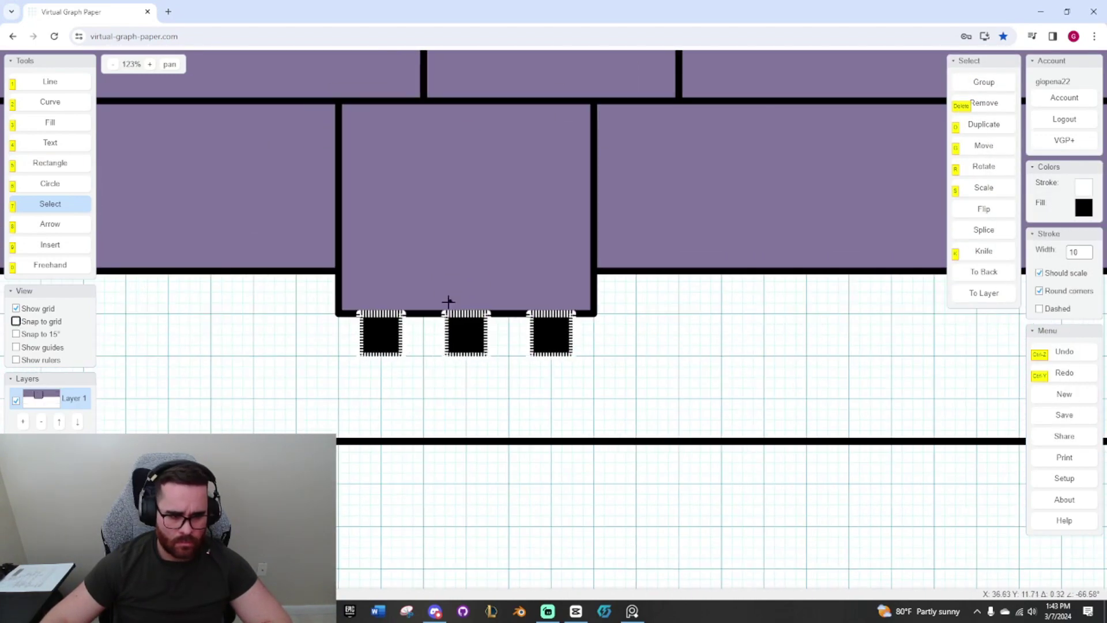
{"action": "key", "text": "g"}
{"action": "left_click", "coordinate": [18, 321]}
Duplicate a black square along the front wall left of the entrance at two-cell intervals, making a row of seven.
{"action": "left_click", "coordinate": [381, 336]}
{"action": "scroll", "coordinate": [381, 336], "scroll_direction": "down", "scroll_amount": 4}
{"action": "middle_click_drag", "start_coordinate": [427, 370], "coordinate": [726, 416]}
{"action": "key", "text": "d"}
{"action": "left_click", "coordinate": [579, 337]}
{"action": "key", "text": "d"}
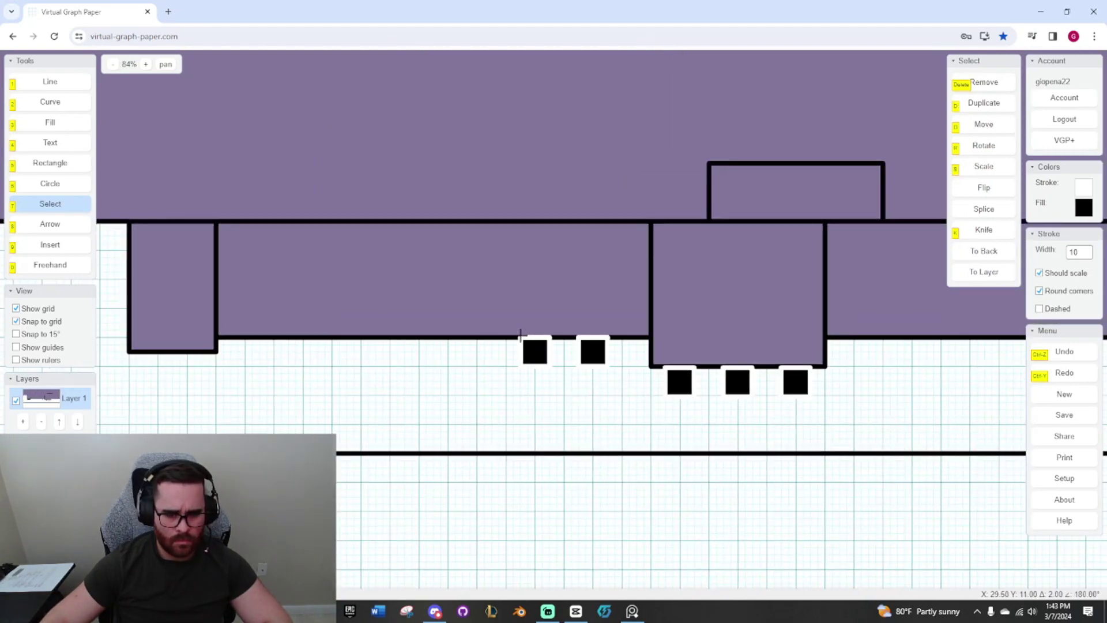
{"action": "left_click", "coordinate": [347, 337]}
{"action": "key", "text": "d"}
{"action": "left_click", "coordinate": [289, 336]}
{"action": "key", "text": "d"}
{"action": "middle_click_drag", "start_coordinate": [544, 424], "coordinate": [490, 408]}
{"action": "scroll", "coordinate": [490, 407], "scroll_direction": "down", "scroll_amount": 3}
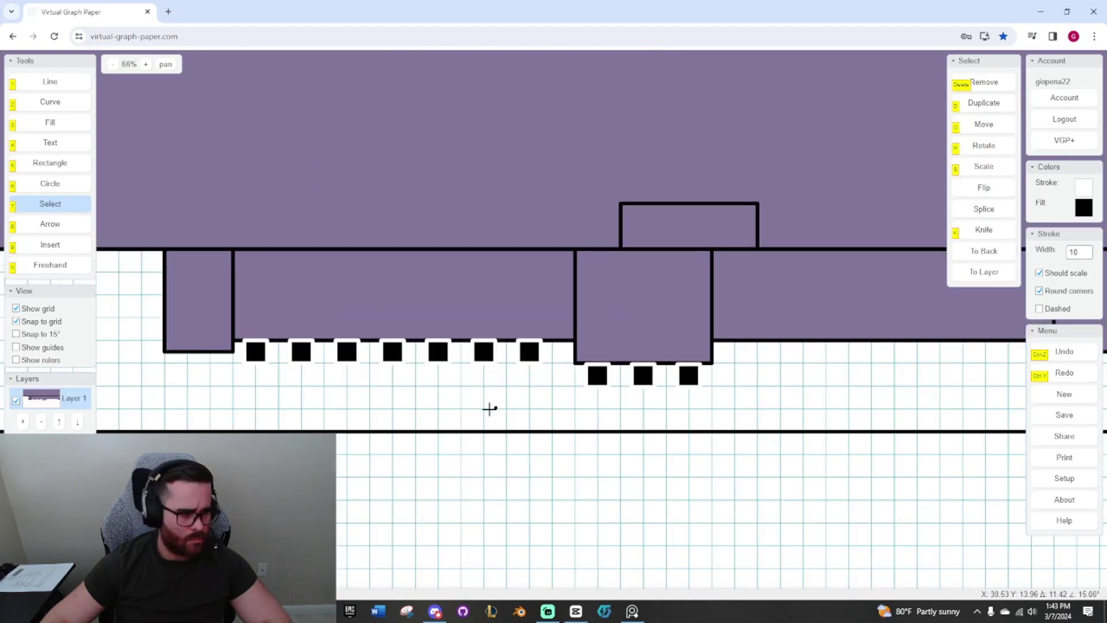
Place a copy of the leftmost square about one and a half cells to its right.
{"action": "scroll", "coordinate": [250, 345], "scroll_direction": "up", "scroll_amount": 6}
{"action": "middle_click_drag", "start_coordinate": [250, 345], "coordinate": [277, 333]}
{"action": "left_click", "coordinate": [255, 327]}
{"action": "key", "text": "d"}
{"action": "left_click", "coordinate": [316, 324]}
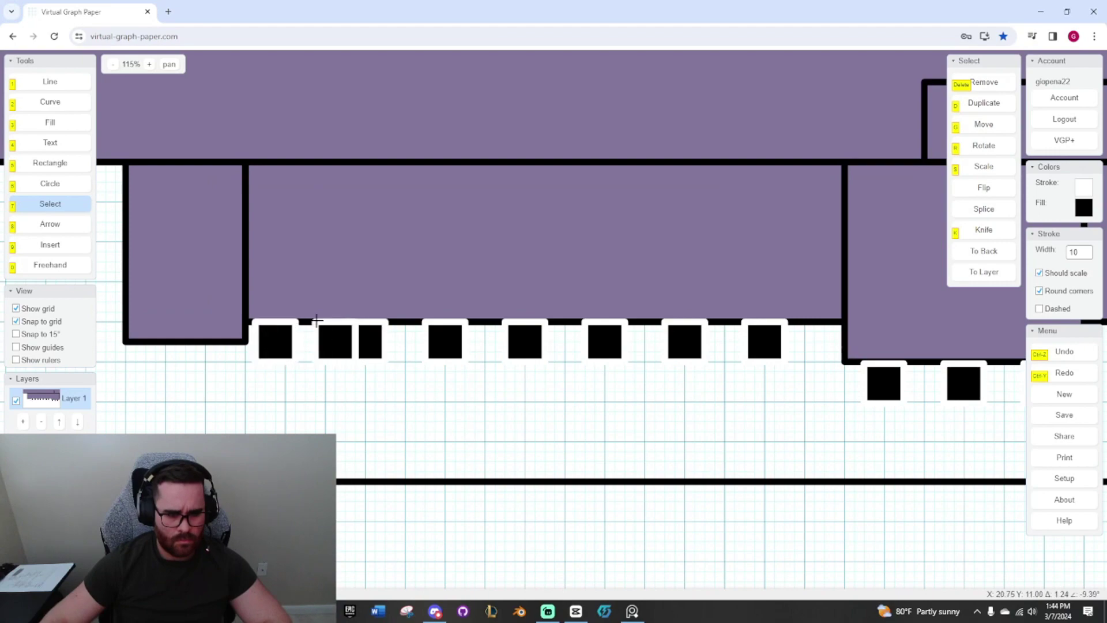
Respace the remaining squares of the left wing's row to about one and a half cells and fill its right end with a copy.
{"action": "left_click", "coordinate": [346, 327]}
{"action": "key", "text": "g"}
{"action": "left_click", "coordinate": [376, 326]}
{"action": "left_click", "coordinate": [426, 327]}
{"action": "key", "text": "g"}
{"action": "left_click", "coordinate": [526, 344]}
{"action": "key", "text": "g"}
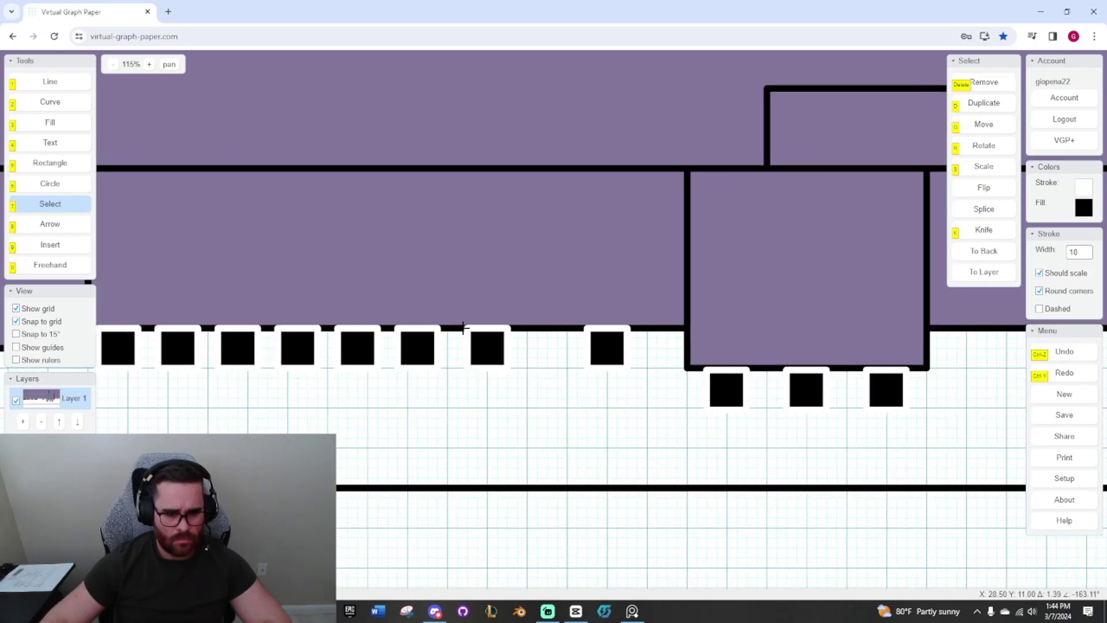
{"action": "left_click", "coordinate": [458, 328]}
{"action": "left_click", "coordinate": [607, 345]}
{"action": "key", "text": "g"}
{"action": "left_click", "coordinate": [518, 328]}
{"action": "key", "text": "d"}
{"action": "left_click", "coordinate": [577, 328]}
Duplicate the left wing's whole row of squares onto the front wall right of the entrance.
{"action": "left_click", "coordinate": [324, 301]}
{"action": "scroll", "coordinate": [325, 300], "scroll_direction": "up", "scroll_amount": 1}
{"action": "middle_click_drag", "start_coordinate": [173, 322], "coordinate": [767, 373]}
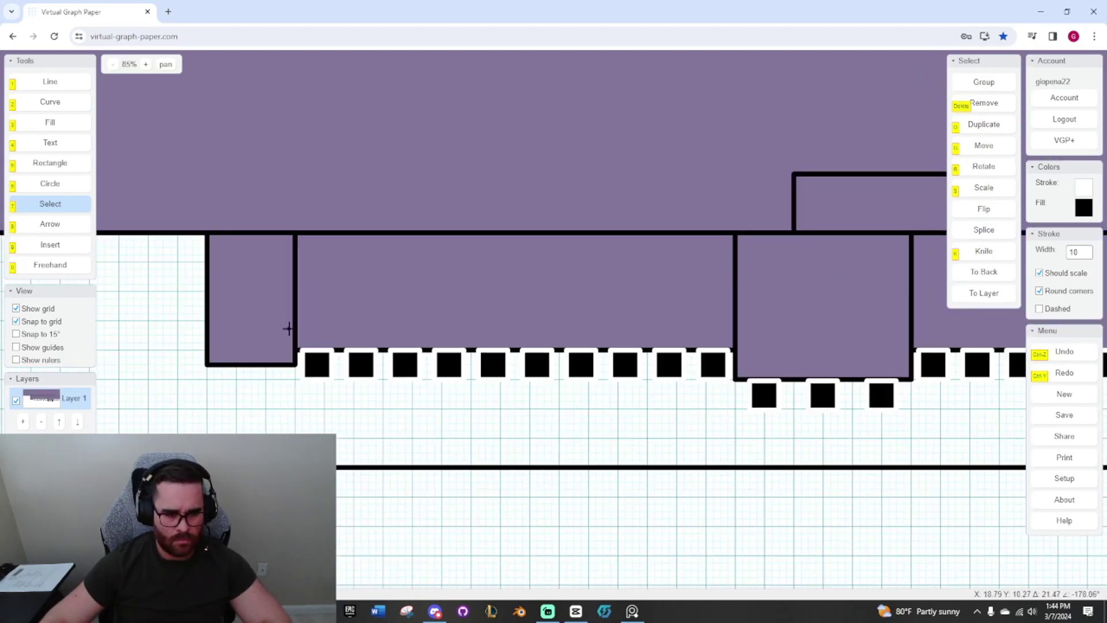
Move the rows of squares on both wings up half a cell so they straddle the front wall.
{"action": "left_click_drag", "start_coordinate": [286, 327], "coordinate": [744, 384]}
{"action": "key", "text": "g"}
{"action": "left_click", "coordinate": [301, 337]}
{"action": "middle_click_drag", "start_coordinate": [900, 343], "coordinate": [297, 282]}
{"action": "left_click_drag", "start_coordinate": [296, 282], "coordinate": [749, 321]}
Draw a slightly wider rectangle over the entrance's left square and delete that square.
{"action": "scroll", "coordinate": [310, 337], "scroll_direction": "up", "scroll_amount": 1}
{"action": "key", "text": "5"}
{"action": "left_click_drag", "start_coordinate": [386, 331], "coordinate": [427, 347]}
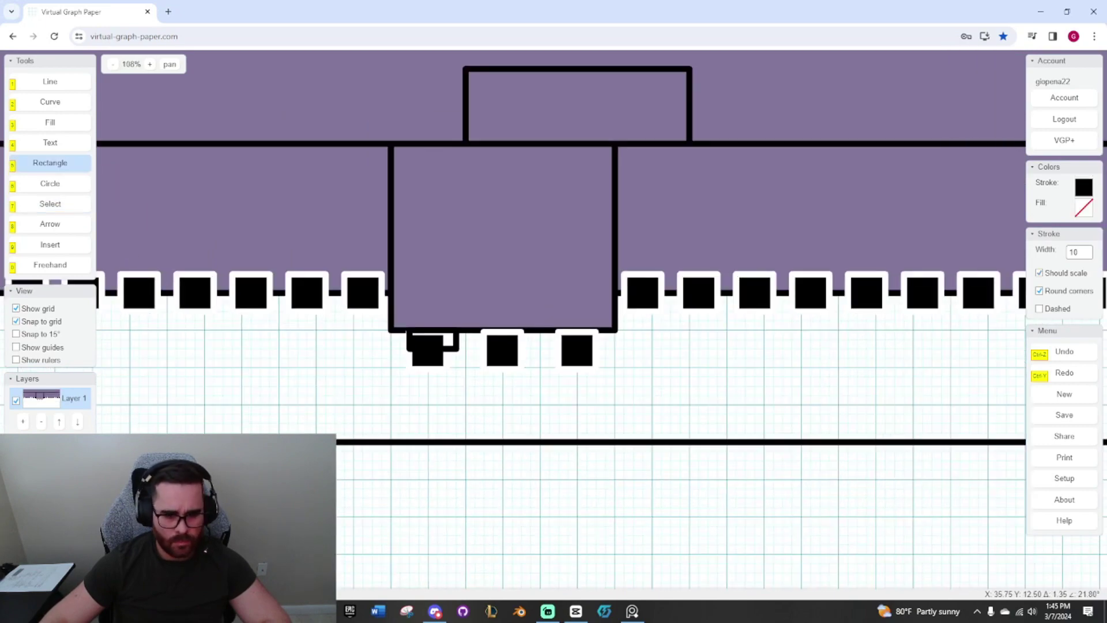
{"action": "left_click", "coordinate": [75, 205]}
{"action": "left_click", "coordinate": [410, 333]}
{"action": "key", "text": "g"}
{"action": "key", "text": "Delete"}
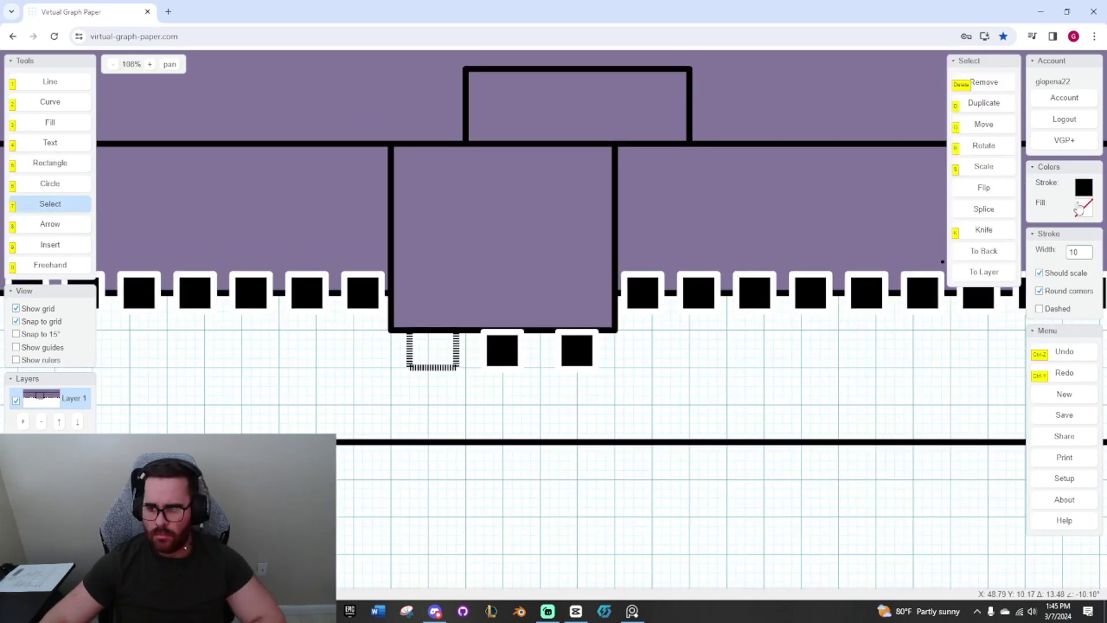
Give the wider rectangle a black fill and white stroke, and replace the entrance squares with three of these straddling the wall.
{"action": "left_click", "coordinate": [1084, 208]}
{"action": "key", "text": "Delete"}
{"action": "scroll", "coordinate": [419, 332], "scroll_direction": "up", "scroll_amount": 3}
{"action": "key", "text": "g"}
{"action": "left_click", "coordinate": [389, 305]}
{"action": "key", "text": "d"}
{"action": "left_click", "coordinate": [609, 305]}
{"action": "key", "text": "d"}
{"action": "left_click", "coordinate": [507, 304]}
Review the building's front with its new pillar rows and entrance blocks in the wider floor plan.
{"action": "scroll", "coordinate": [473, 438], "scroll_direction": "down", "scroll_amount": 5}
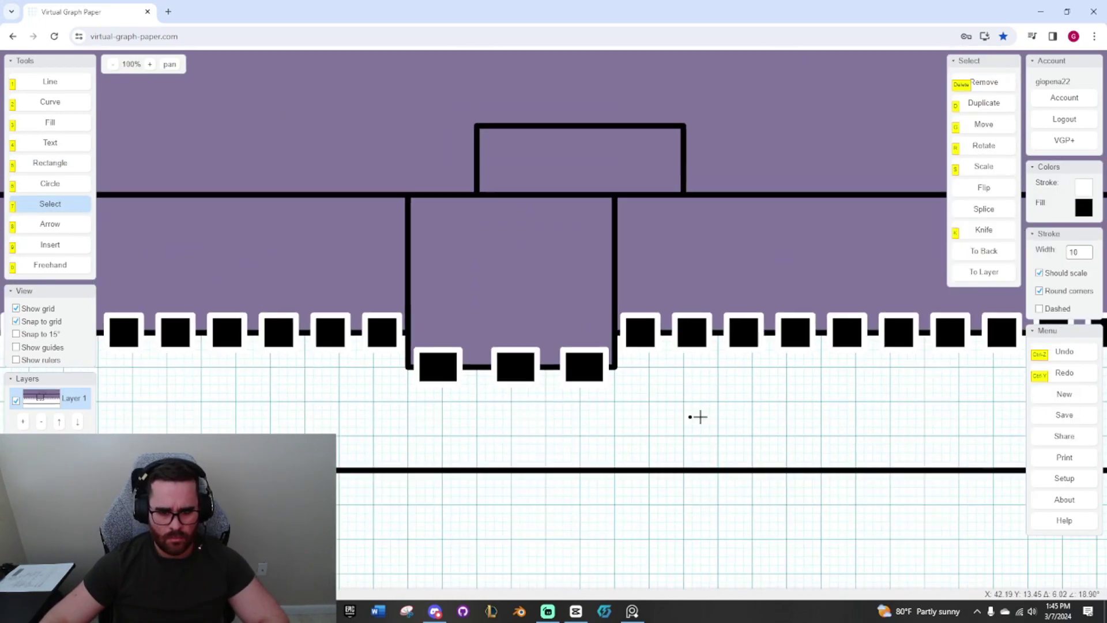
{"action": "scroll", "coordinate": [699, 415], "scroll_direction": "down", "scroll_amount": 5}
{"action": "middle_click_drag", "start_coordinate": [699, 415], "coordinate": [565, 393]}
{"action": "scroll", "coordinate": [635, 394], "scroll_direction": "down", "scroll_amount": 7}
{"action": "middle_click_drag", "start_coordinate": [635, 394], "coordinate": [592, 472]}
{"action": "left_click", "coordinate": [592, 471]}
{"action": "left_click", "coordinate": [517, 370]}
{"action": "middle_click_drag", "start_coordinate": [669, 362], "coordinate": [605, 285]}
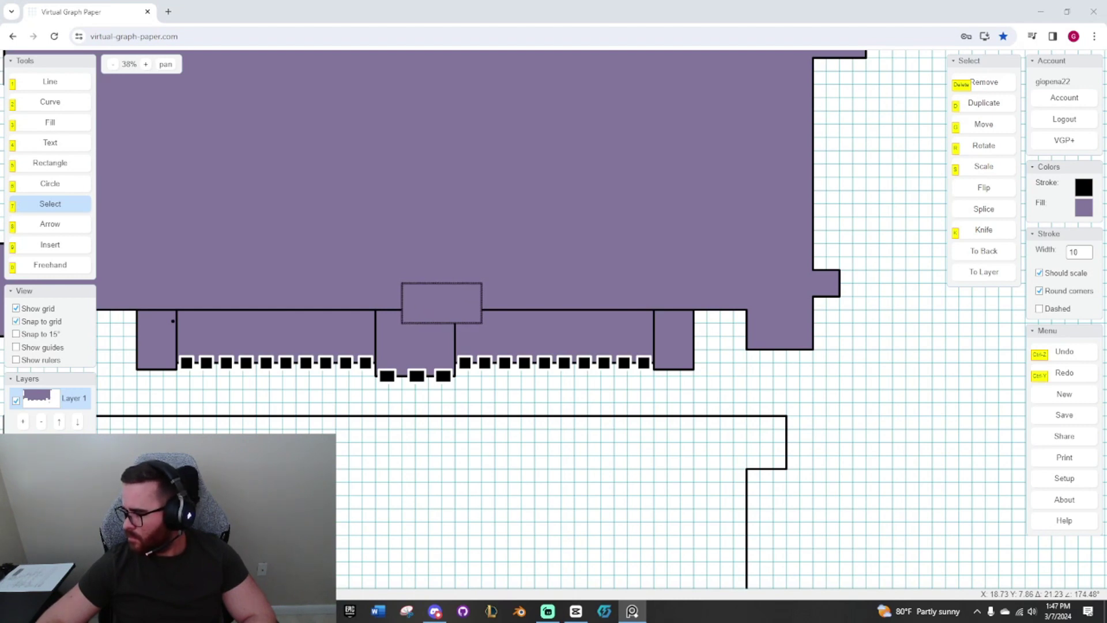
Delete the separate unfilled outline below the building plan.
{"action": "scroll", "coordinate": [405, 385], "scroll_direction": "down", "scroll_amount": 3}
{"action": "left_click", "coordinate": [509, 388]}
{"action": "key", "text": "Delete"}
{"action": "middle_click_drag", "start_coordinate": [659, 272], "coordinate": [642, 453]}
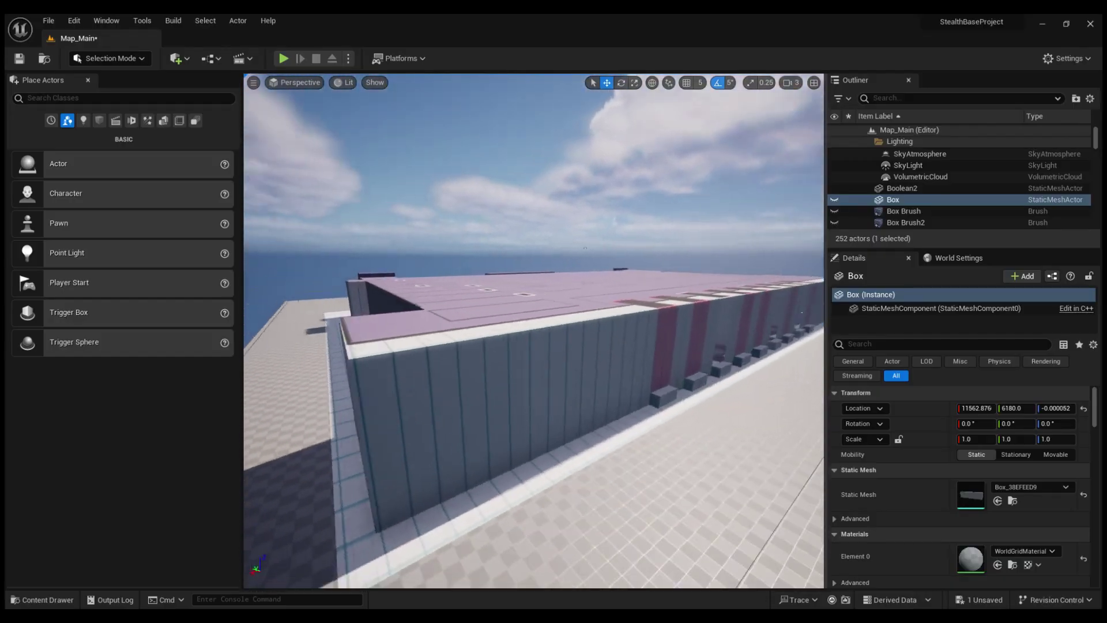
{"action": "key", "text": "d"}
{"action": "right_click_drag", "start_coordinate": [585, 248], "coordinate": [70, 261]}
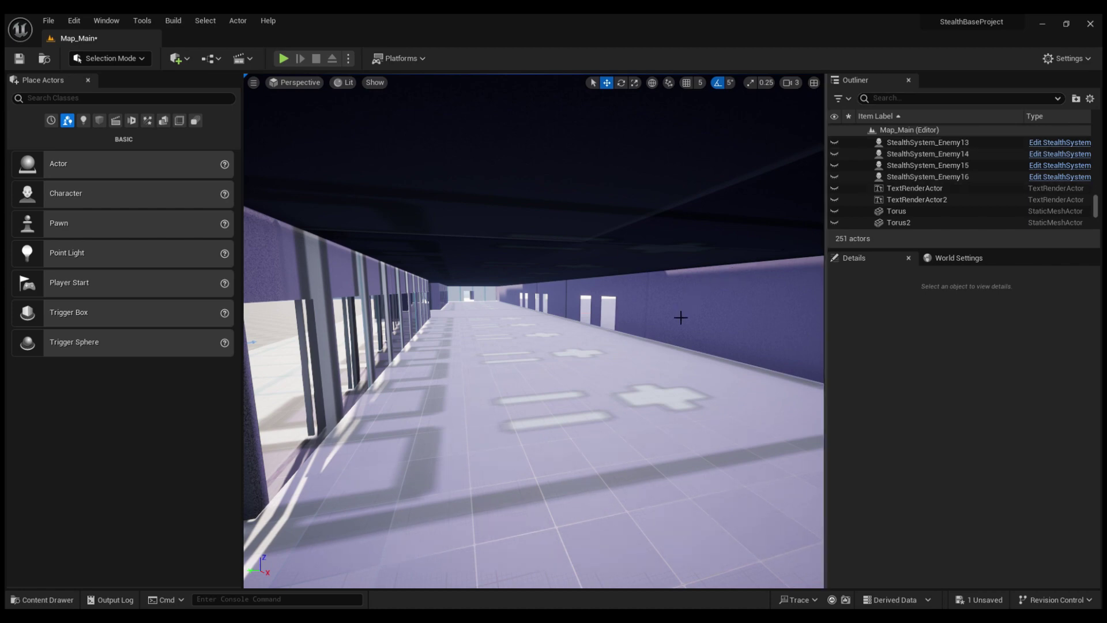
Switch to Unreal Editor and inspect the building blockout, covering the long hall, the exterior walls, and the interior pillars and low partitions.
{"action": "right_click_drag", "start_coordinate": [534, 331], "coordinate": [288, 327]}
{"action": "key", "text": "d"}
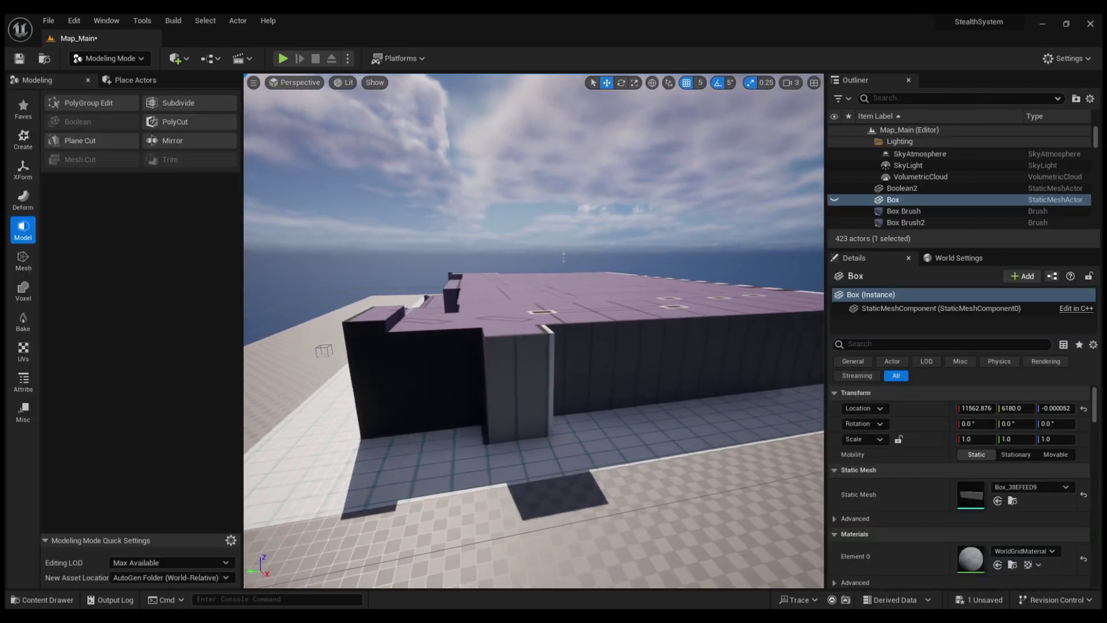
{"action": "right_click_drag", "start_coordinate": [534, 331], "coordinate": [124, 347]}
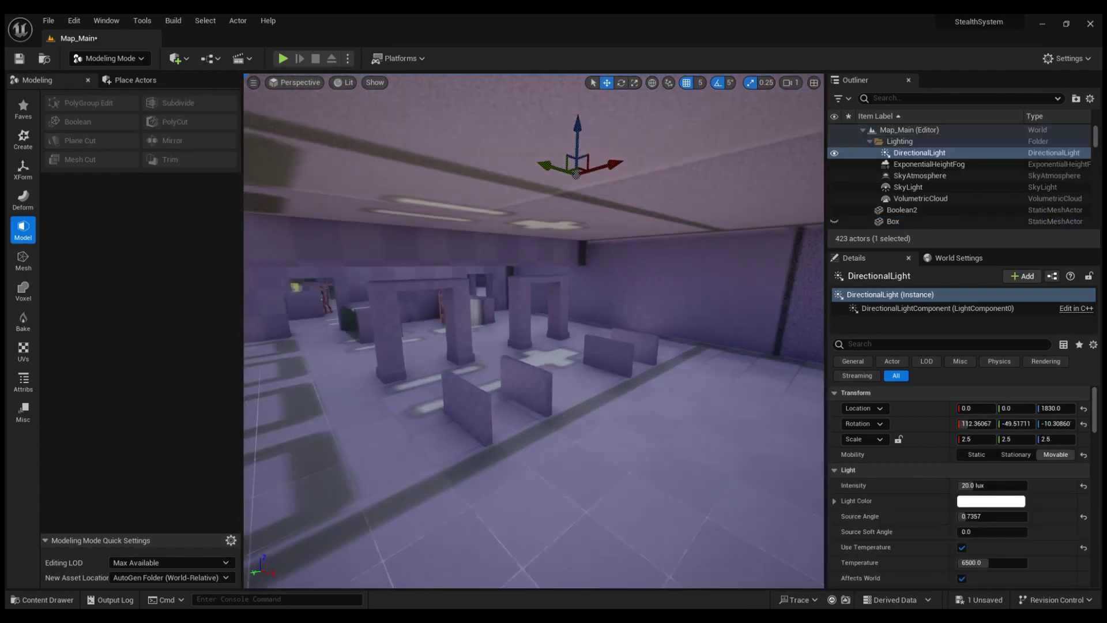
{"action": "right_click_drag", "start_coordinate": [533, 331], "coordinate": [542, 327]}
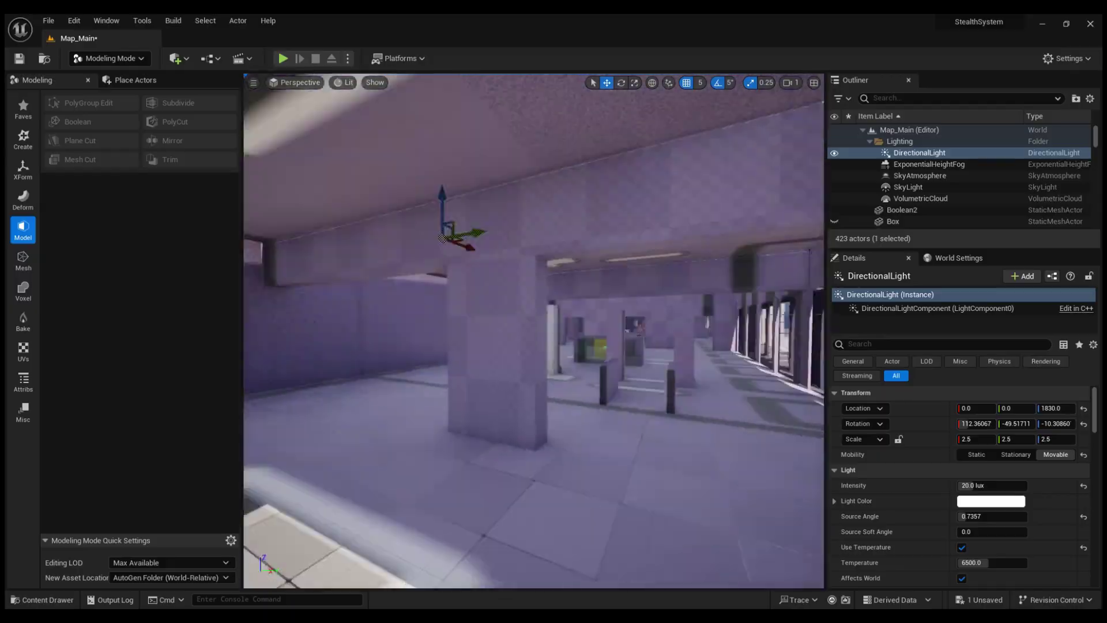